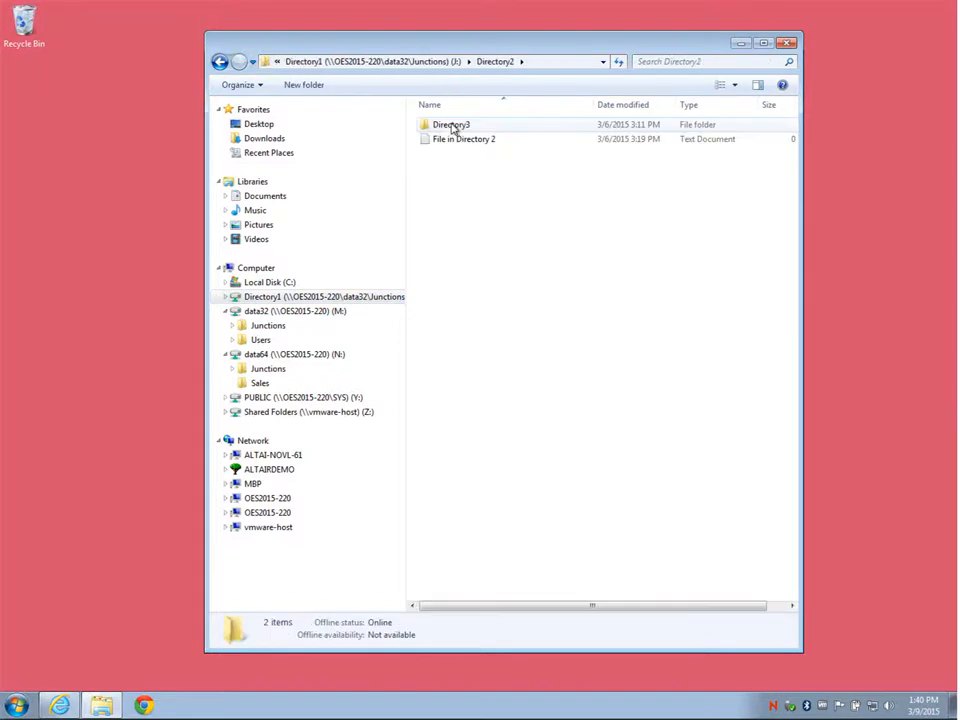
# Step: Browse down through the nested junction folders inside Directory2, starting with Directory3 and Directory4
pyautogui.doubleClick(453, 128)
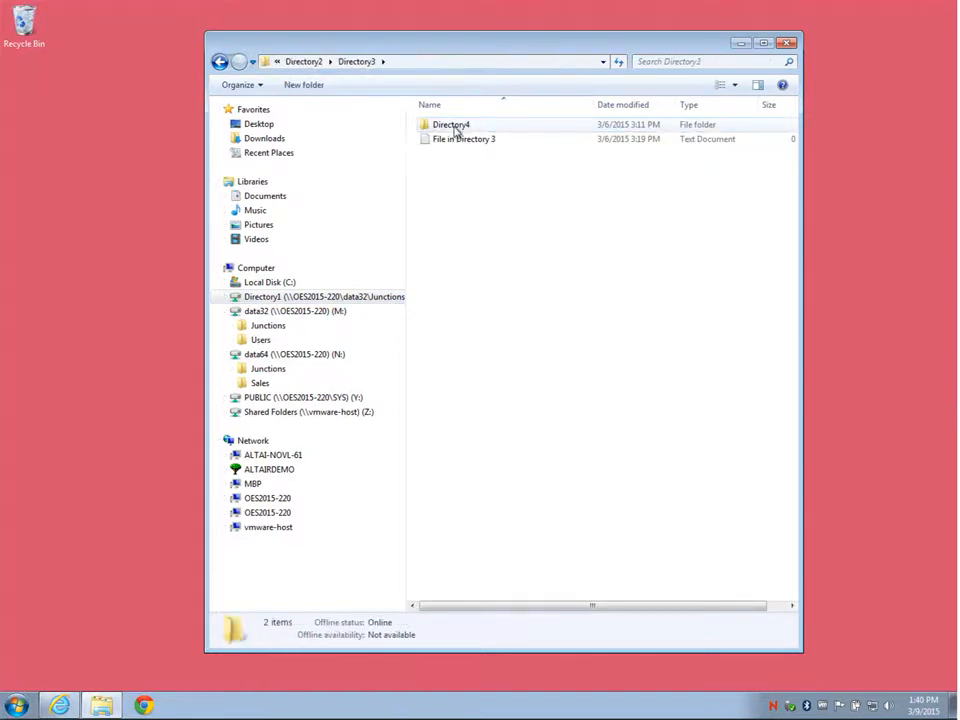
pyautogui.doubleClick(453, 128)
pyautogui.doubleClick(453, 128)
pyautogui.doubleClick(455, 128)
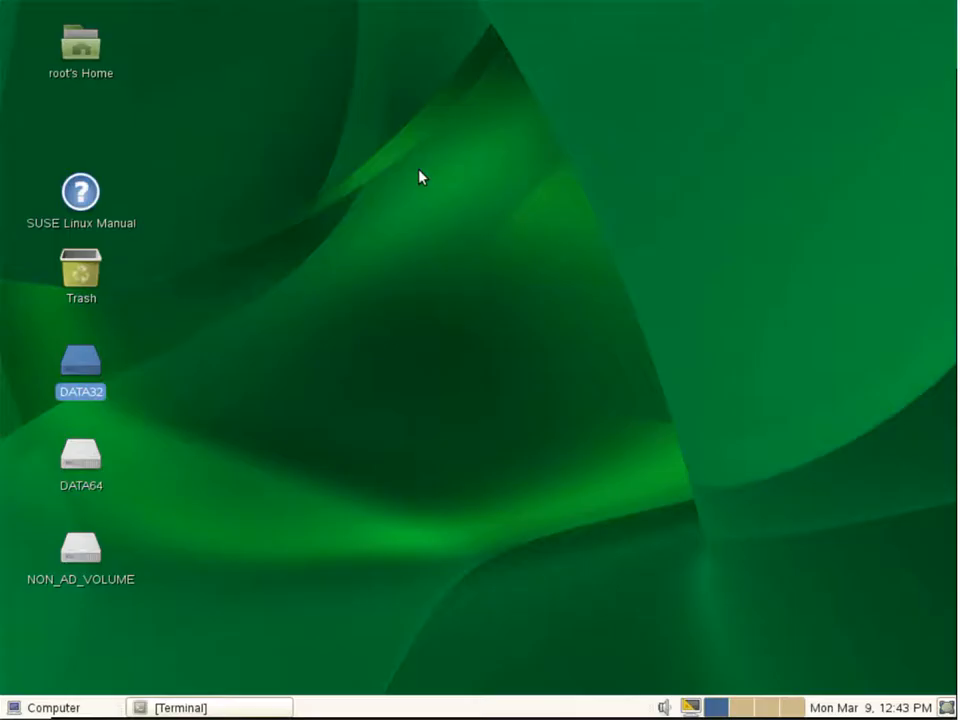
# Step: On the Linux server desktop, browse the DATA32 volume to the Directory1 folder inside Junctions
pyautogui.doubleClick(84, 376)
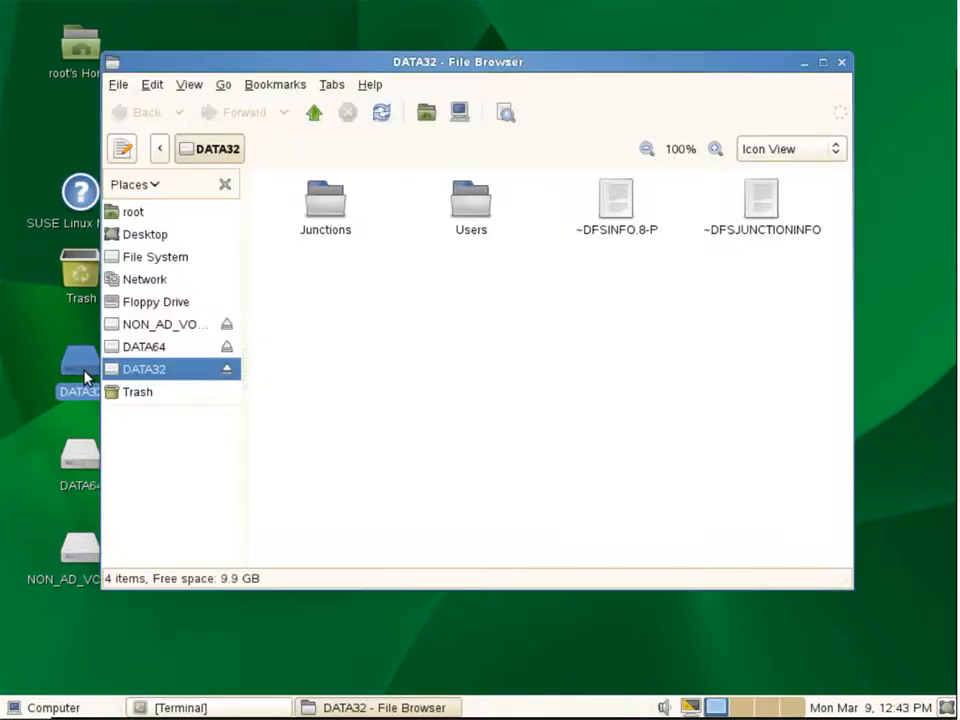
pyautogui.doubleClick(325, 205)
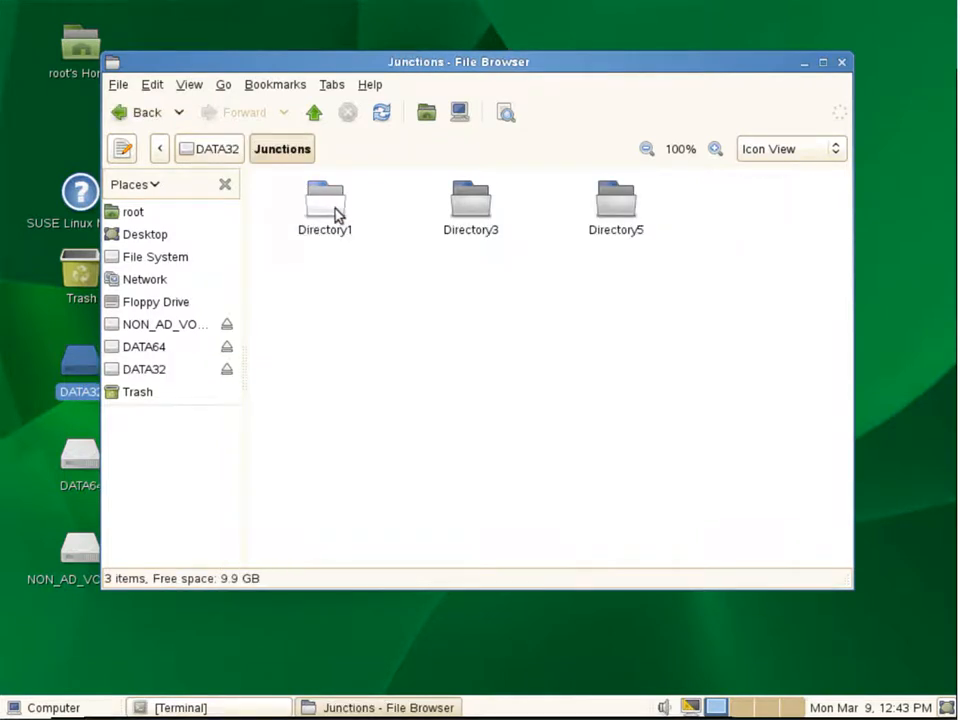
pyautogui.doubleClick(336, 212)
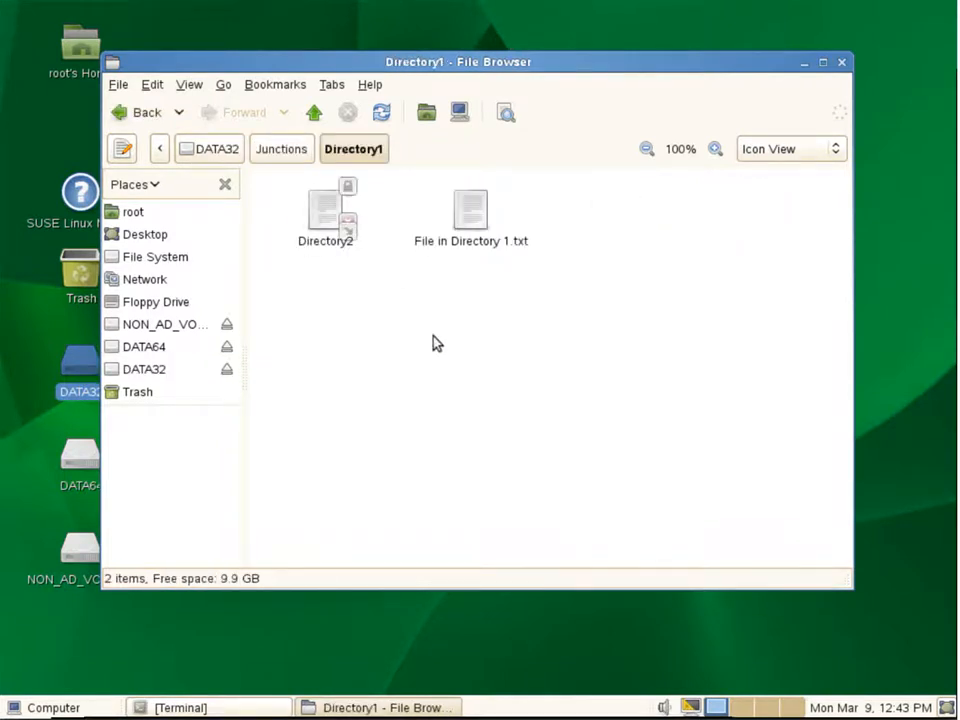
# Step: Switch to the Terminal and list all contents of Directory1 with ls -la
pyautogui.click(236, 706)
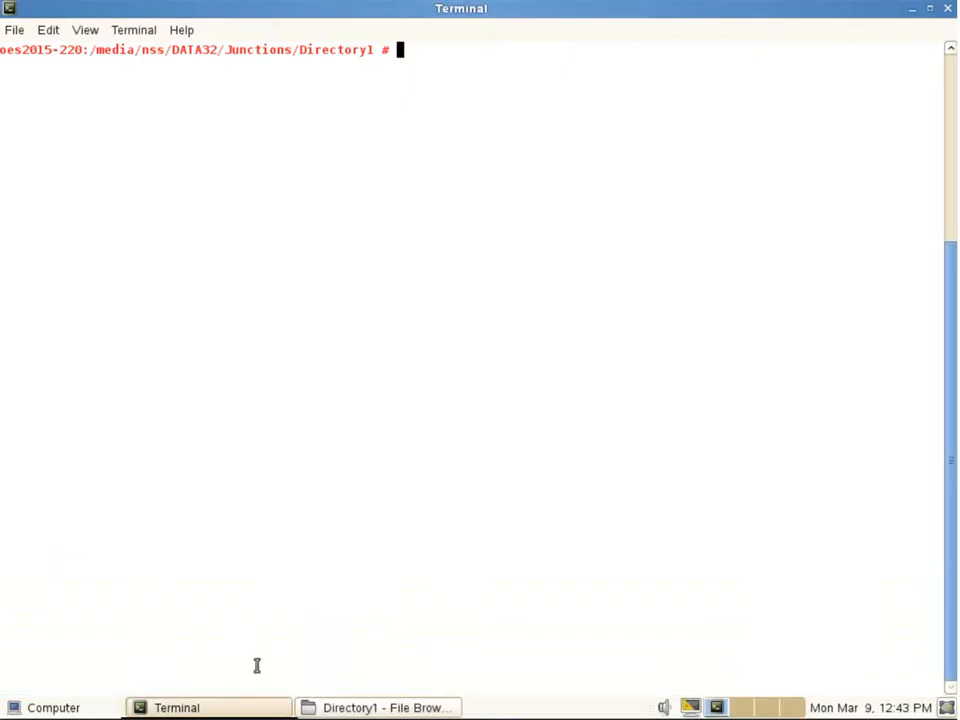
pyautogui.write('ls -la')
pyautogui.press('Return')
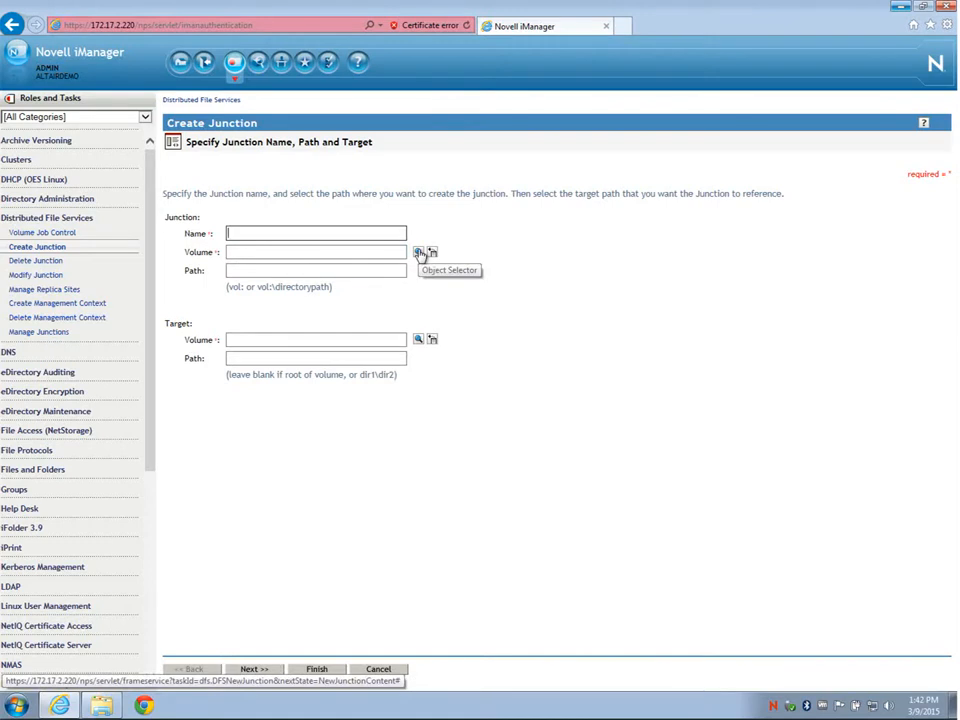
# Step: In iManager, place the new junction at DATA64:Junctions\Directory6 on volume oes2015-220_DATA64.system and name it Directory7
pyautogui.click(419, 253)
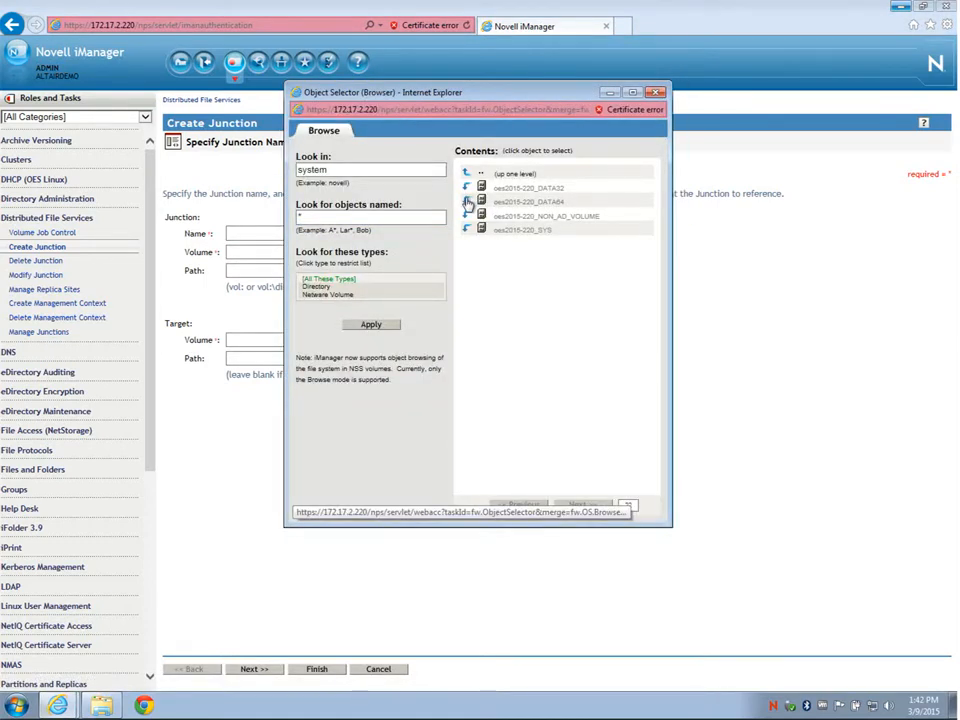
pyautogui.click(467, 203)
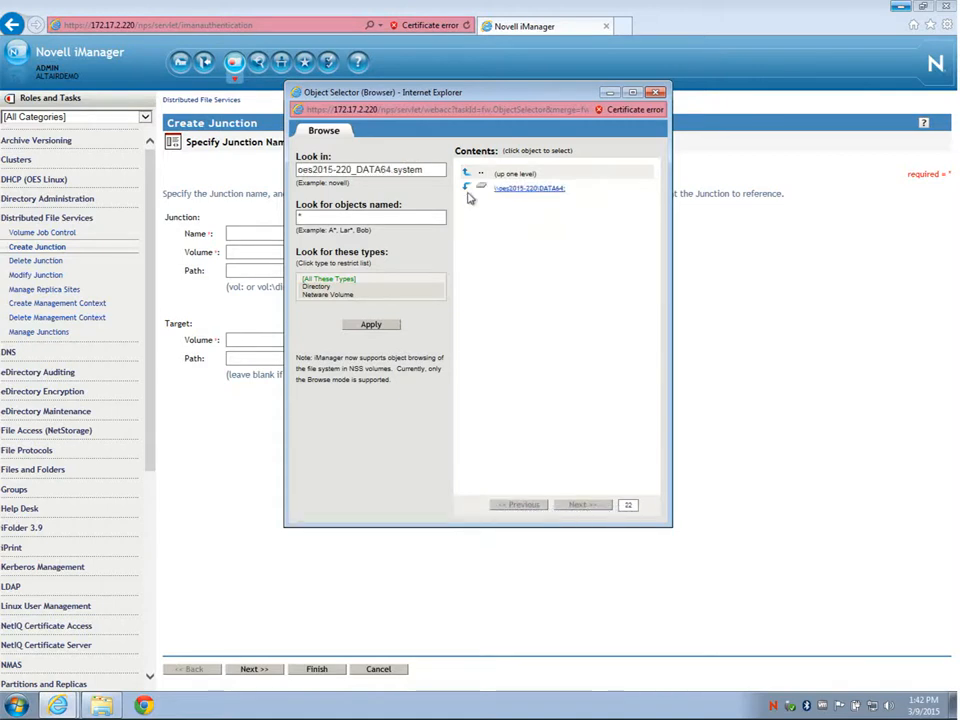
pyautogui.click(467, 190)
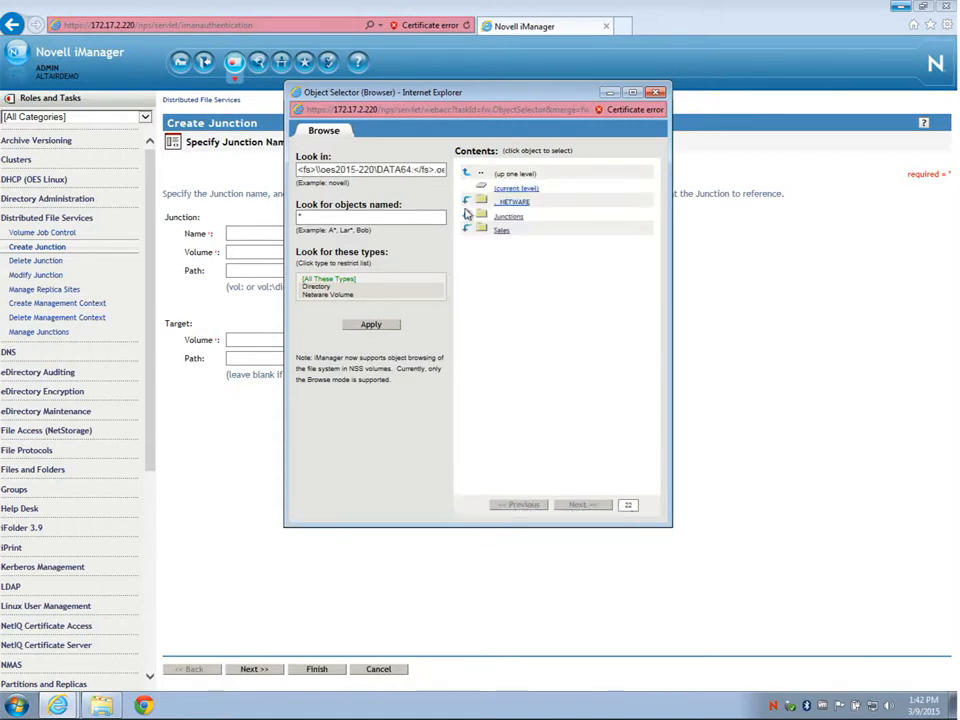
pyautogui.click(467, 217)
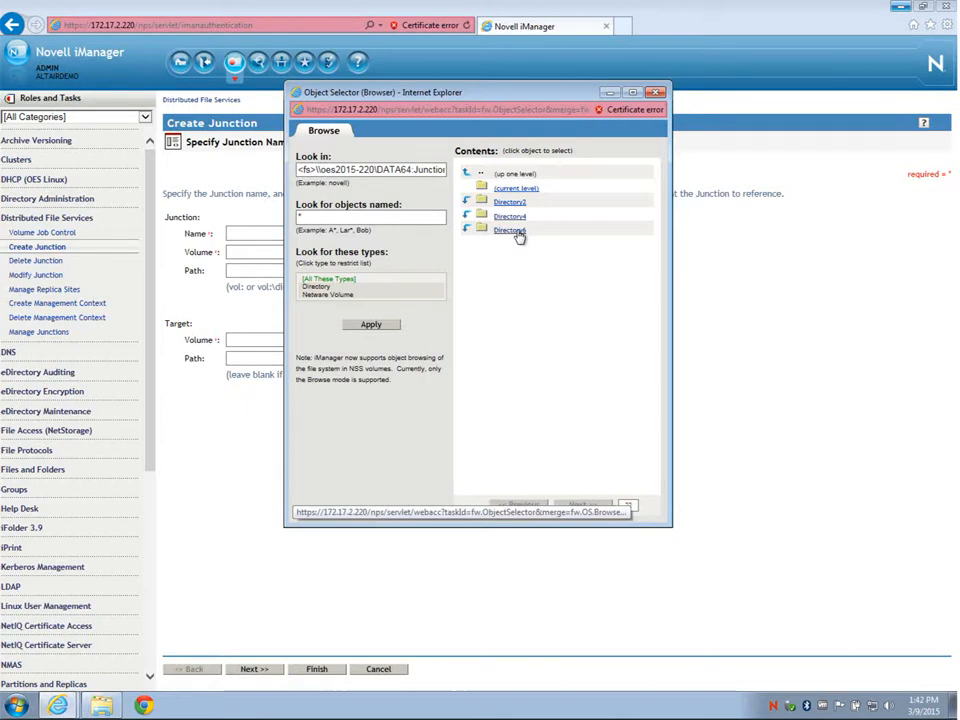
pyautogui.click(508, 229)
pyautogui.click(291, 236)
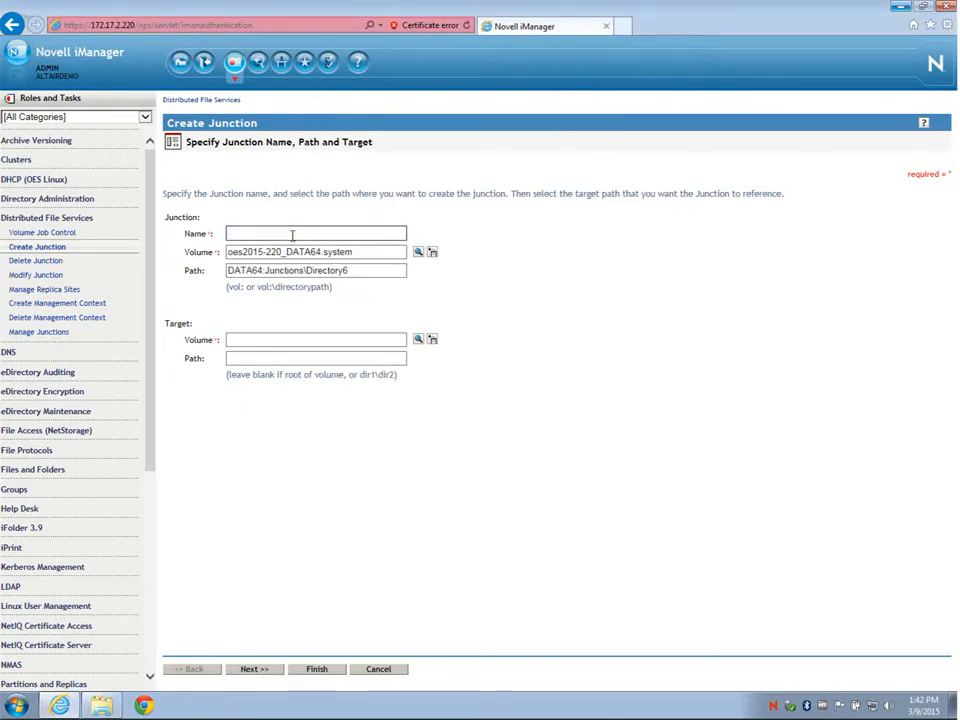
pyautogui.write('Directory')
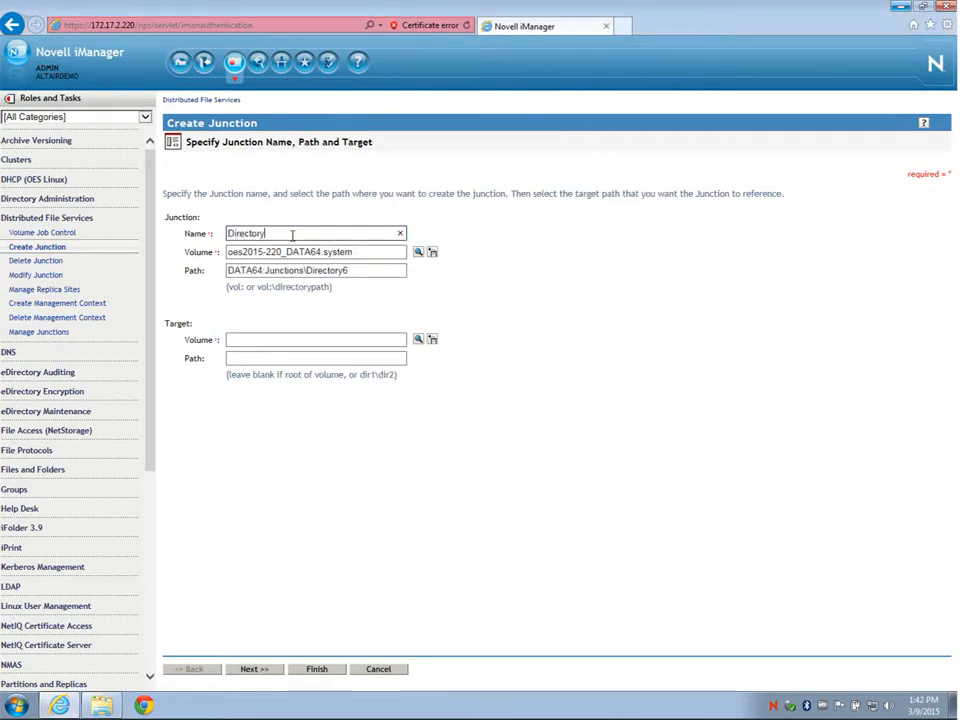
pyautogui.write('7')
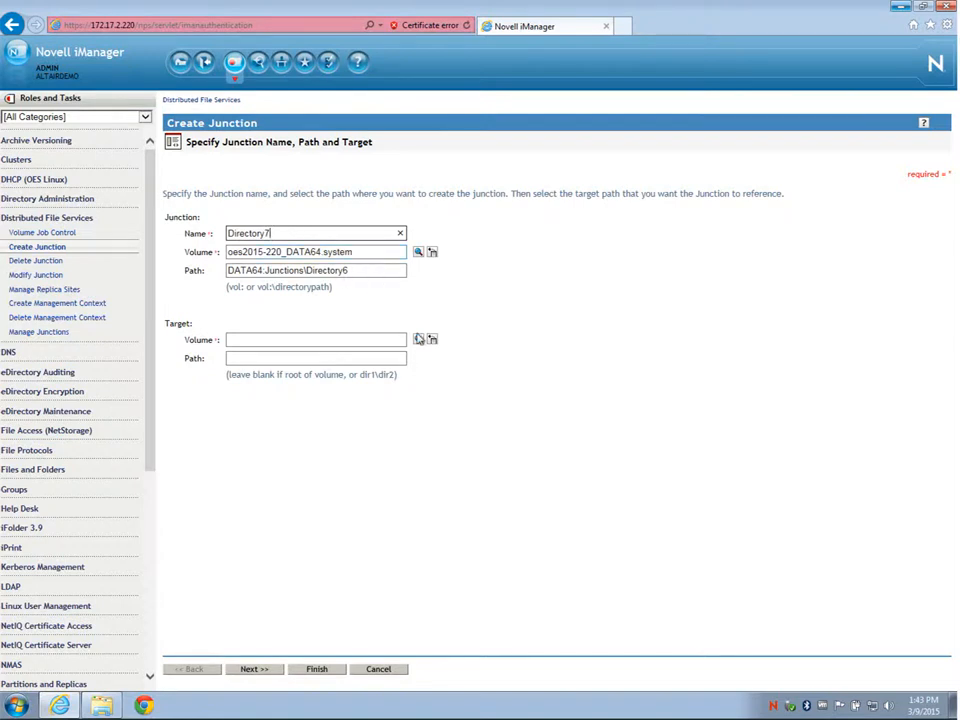
# Step: Set the junction's target to the Directory7 folder on volume oes2015-220_NON_AD_VOLUME.system
pyautogui.click(418, 340)
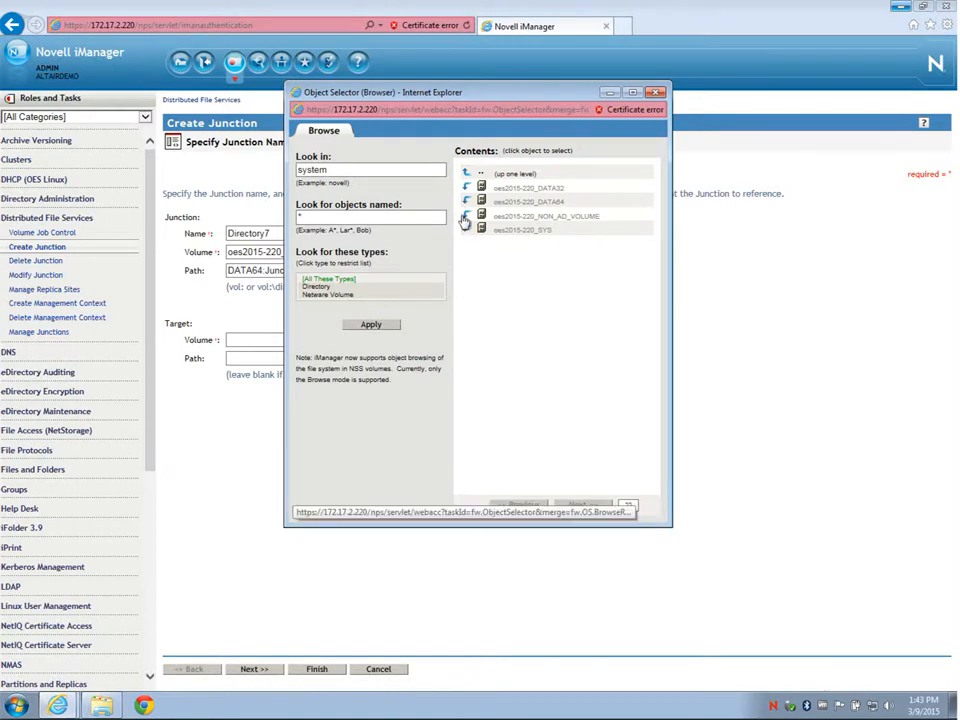
pyautogui.click(476, 216)
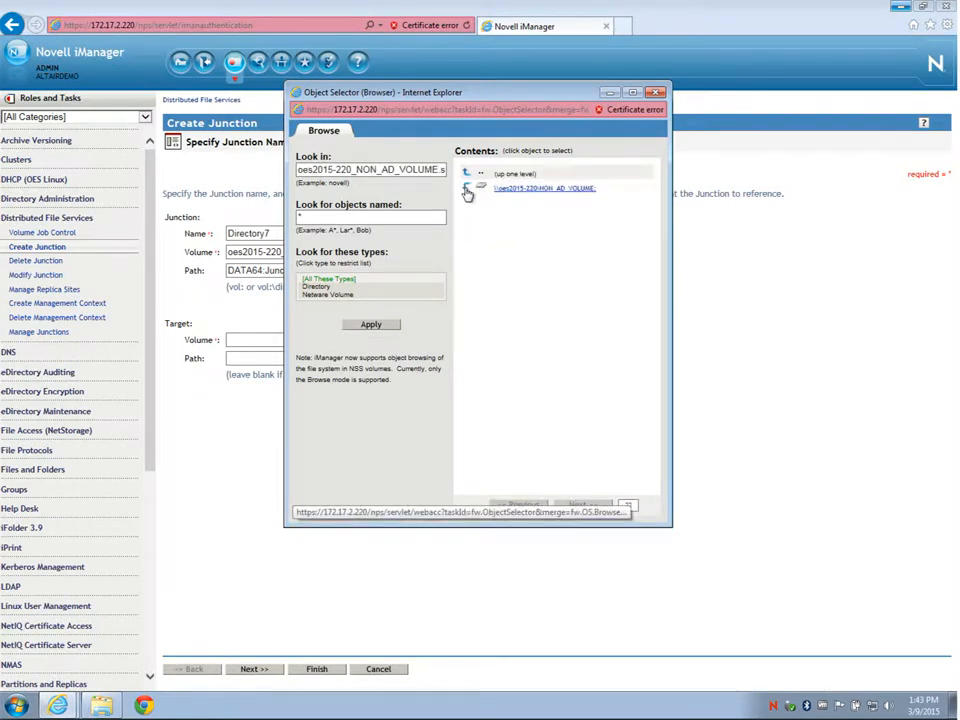
pyautogui.click(493, 191)
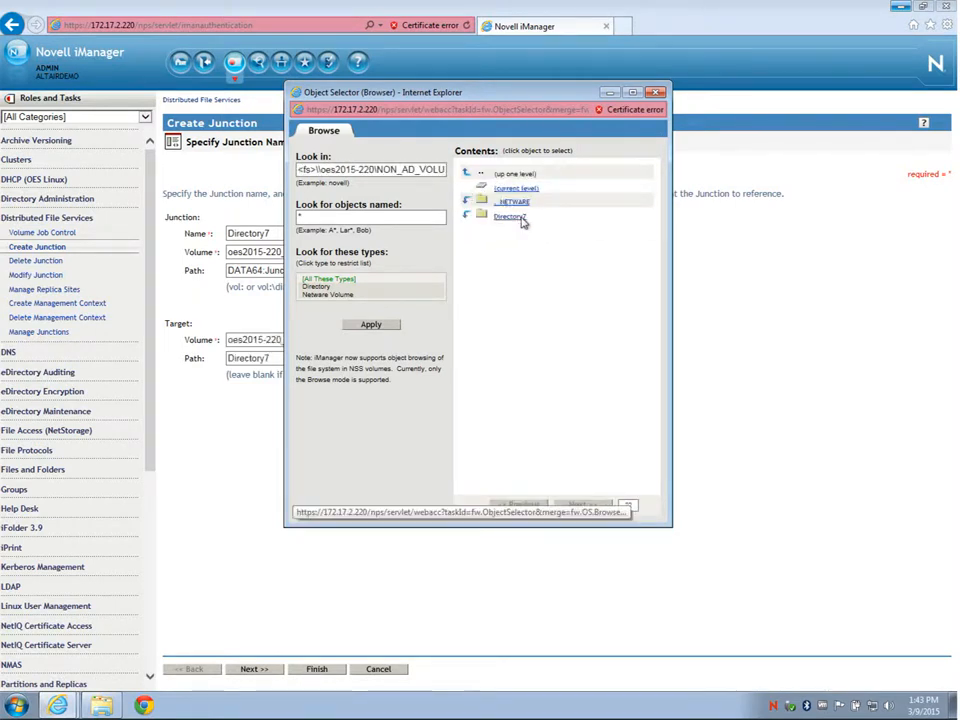
pyautogui.click(512, 217)
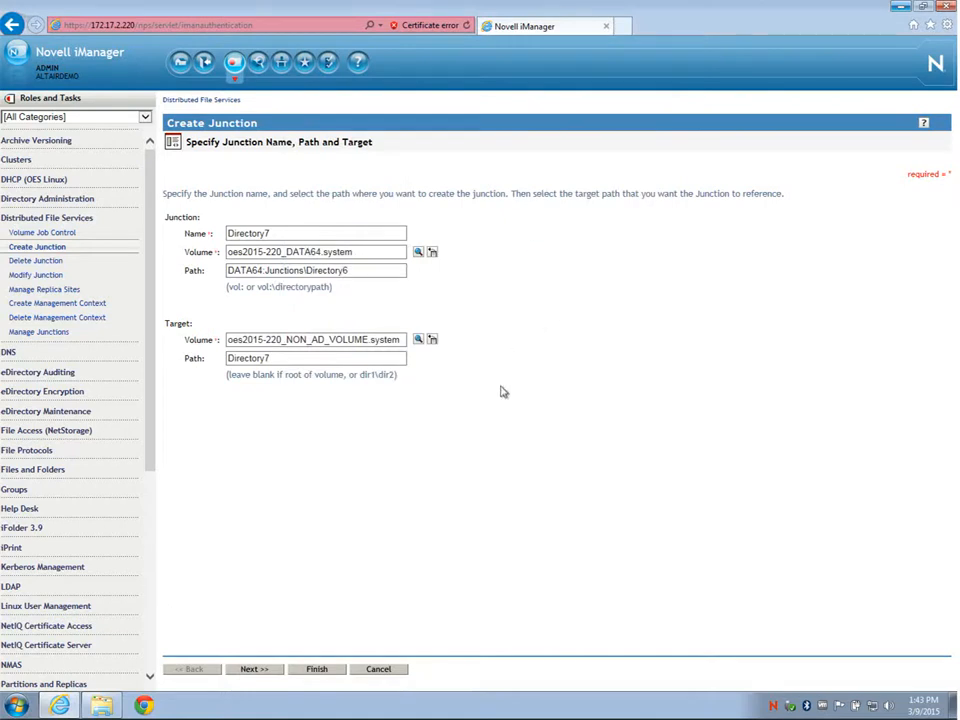
# Step: Create the junction without changing any trustee rights and close the completion page
pyautogui.click(251, 670)
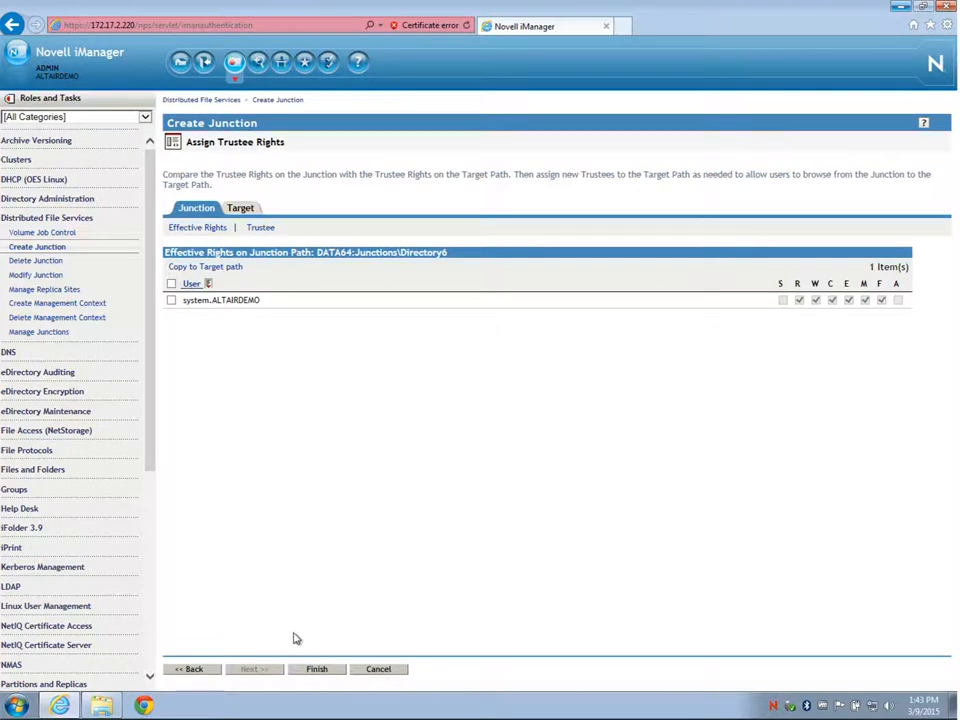
pyautogui.click(313, 673)
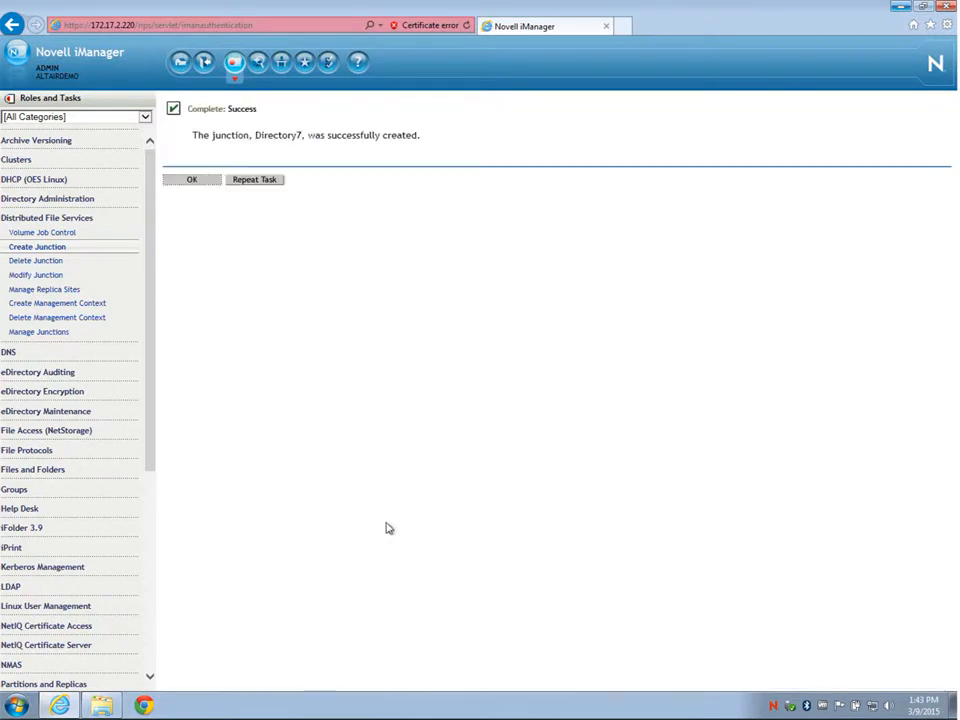
pyautogui.click(185, 183)
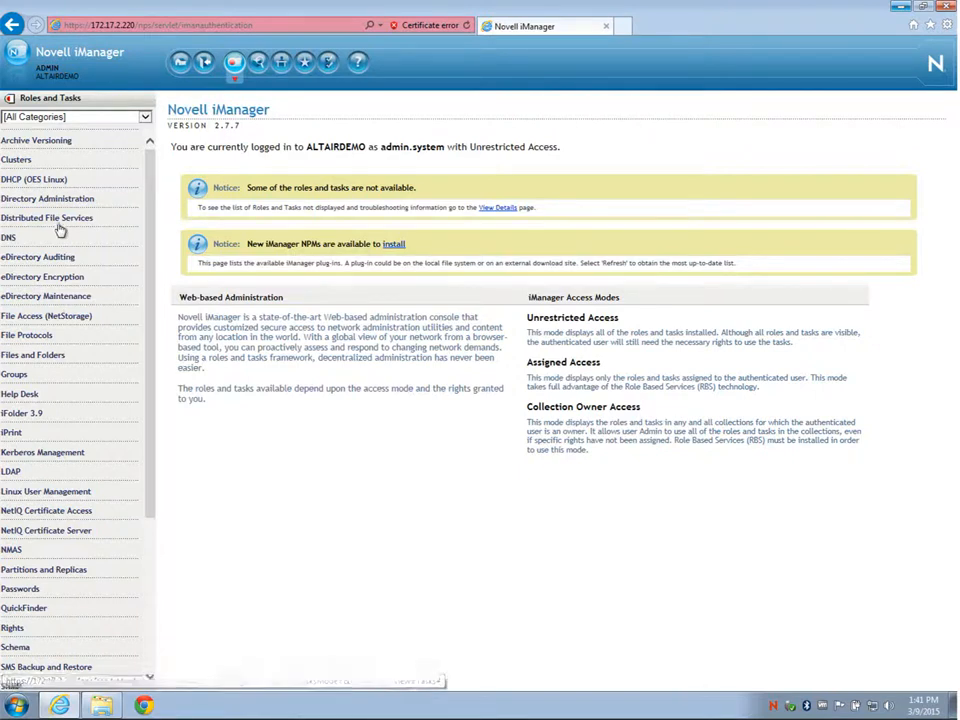
# Step: Open the Modify Junction task and load the Directory2 junction from Junctions\Directory1 on the DATA32 volume
pyautogui.click(60, 222)
pyautogui.click(47, 276)
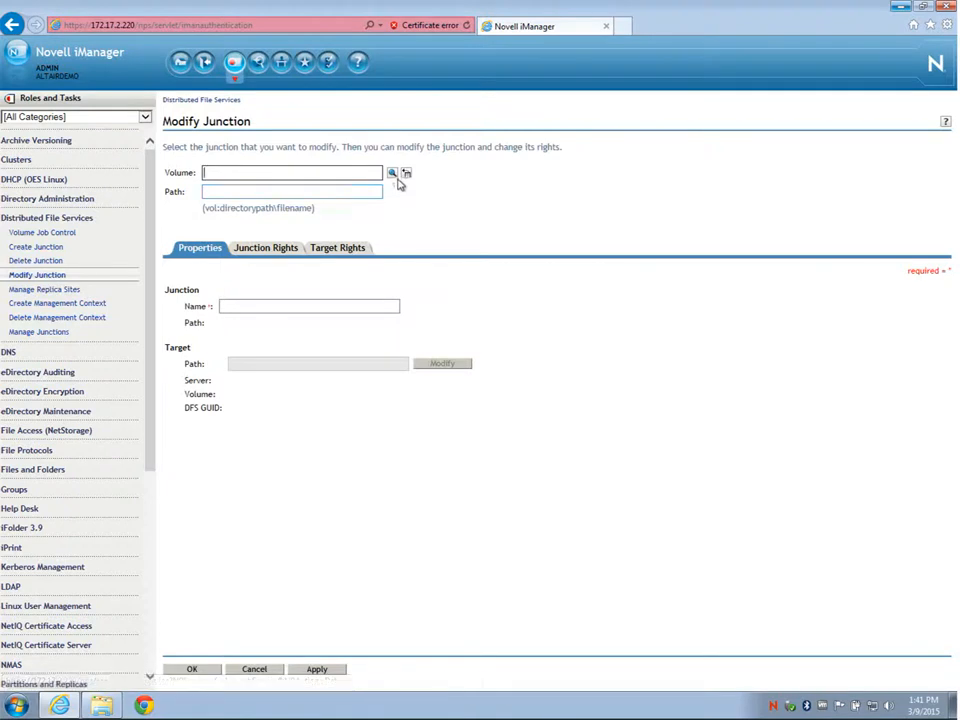
pyautogui.click(392, 174)
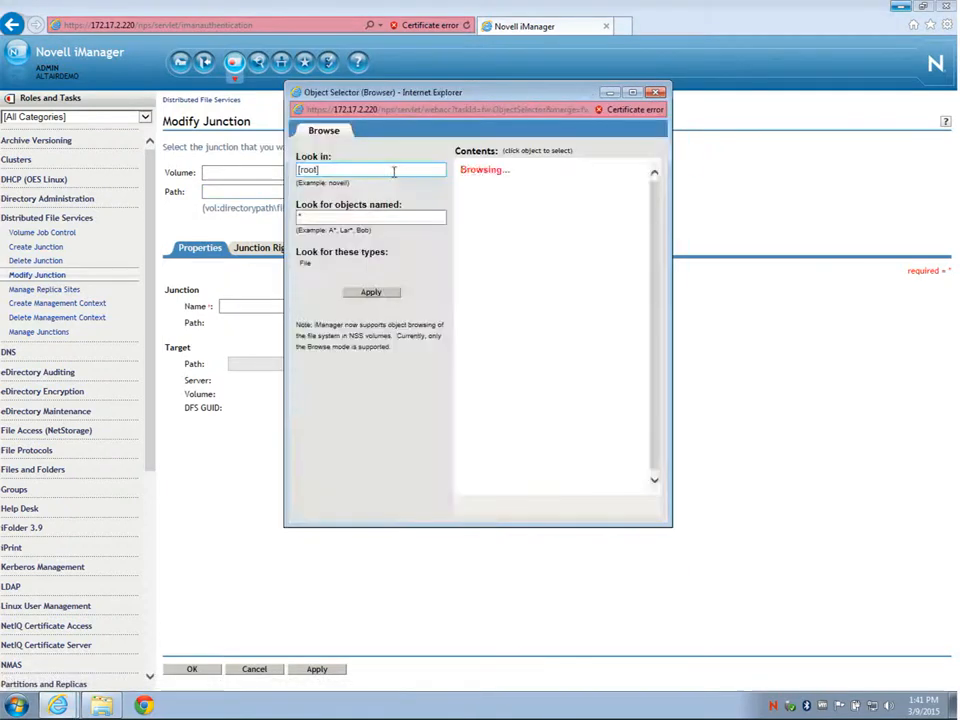
pyautogui.click(468, 172)
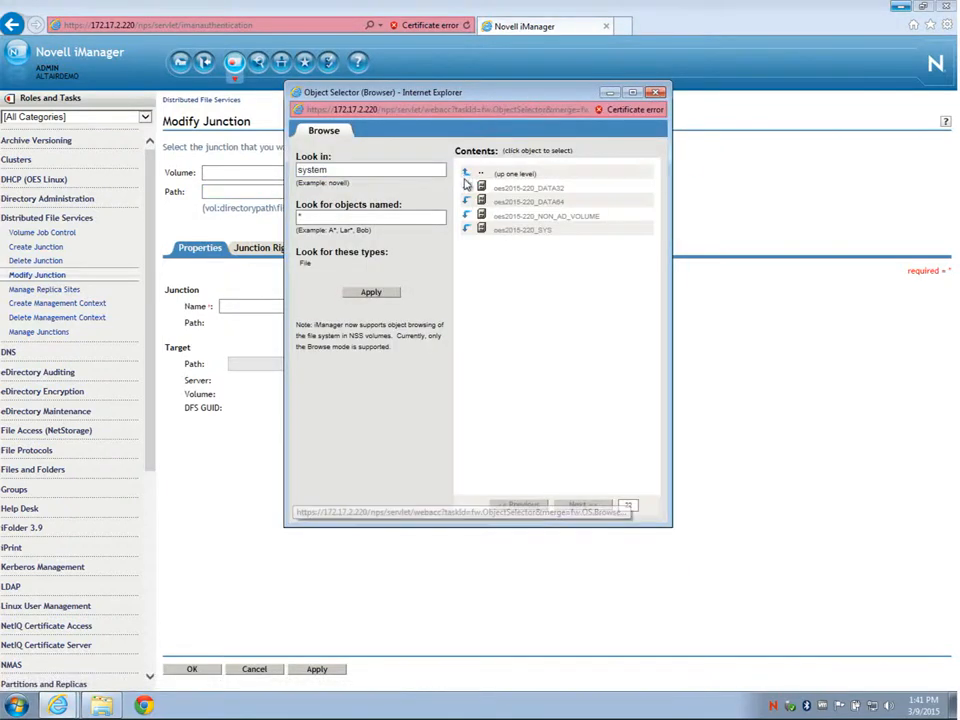
pyautogui.click(466, 187)
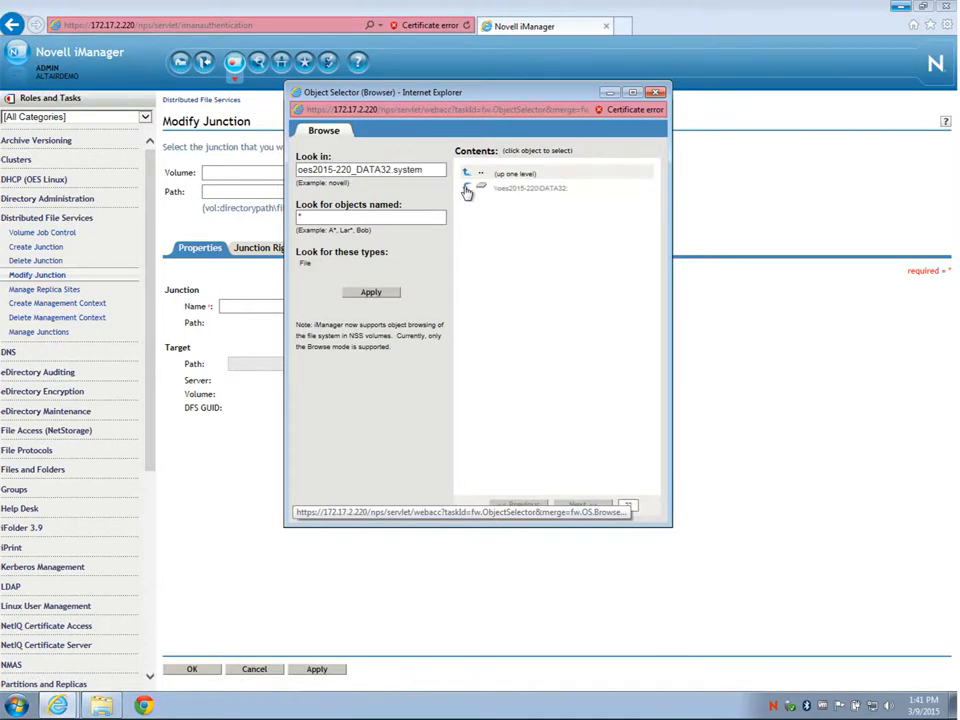
pyautogui.click(467, 190)
pyautogui.click(467, 201)
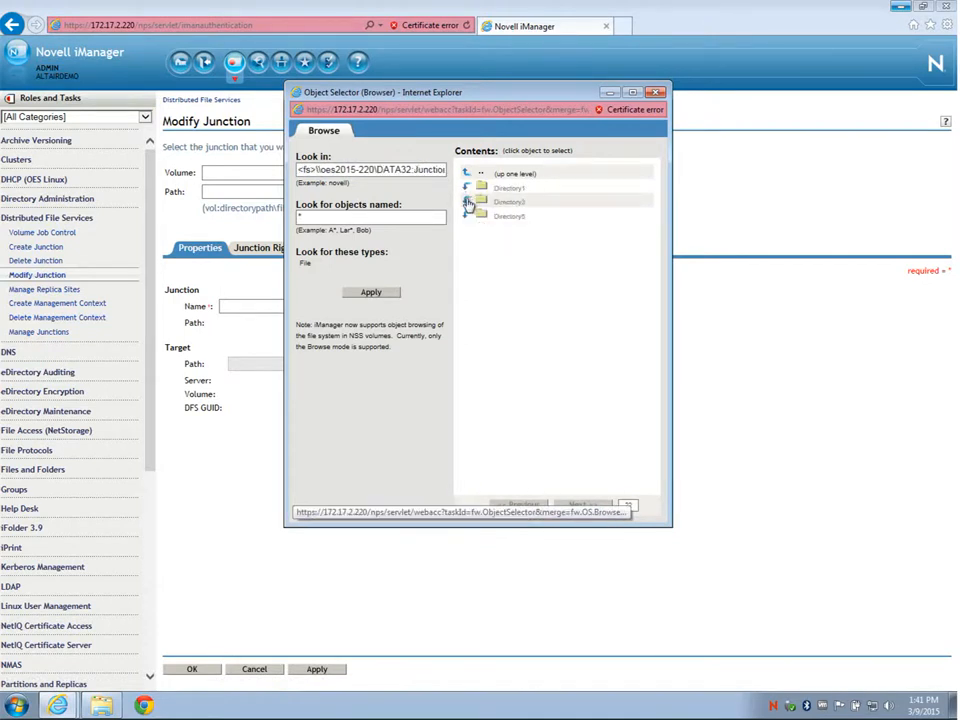
pyautogui.click(467, 190)
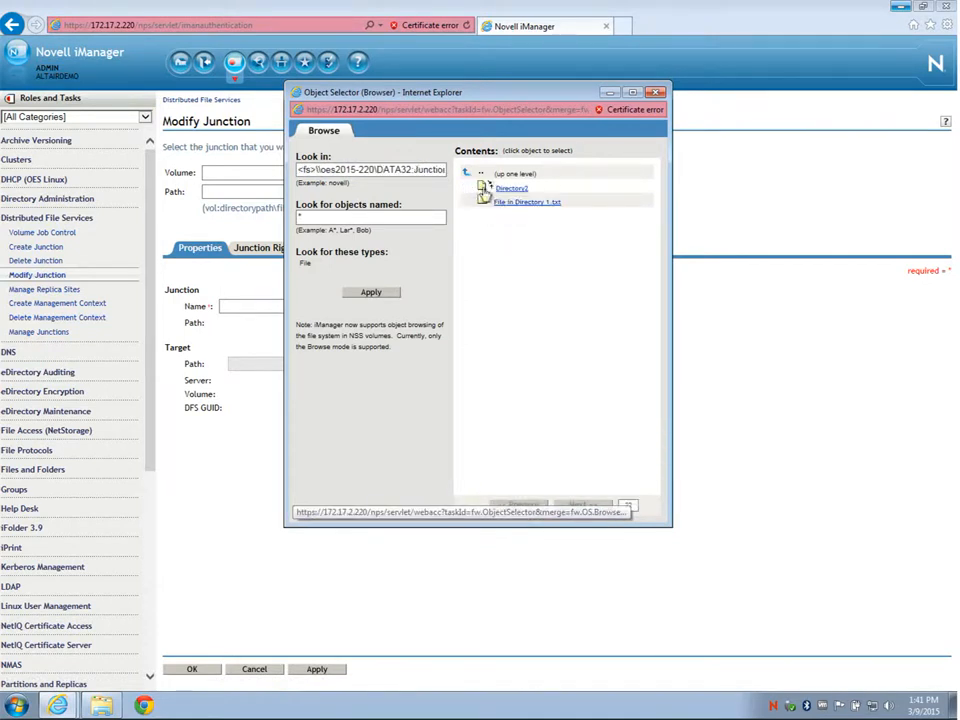
pyautogui.click(511, 189)
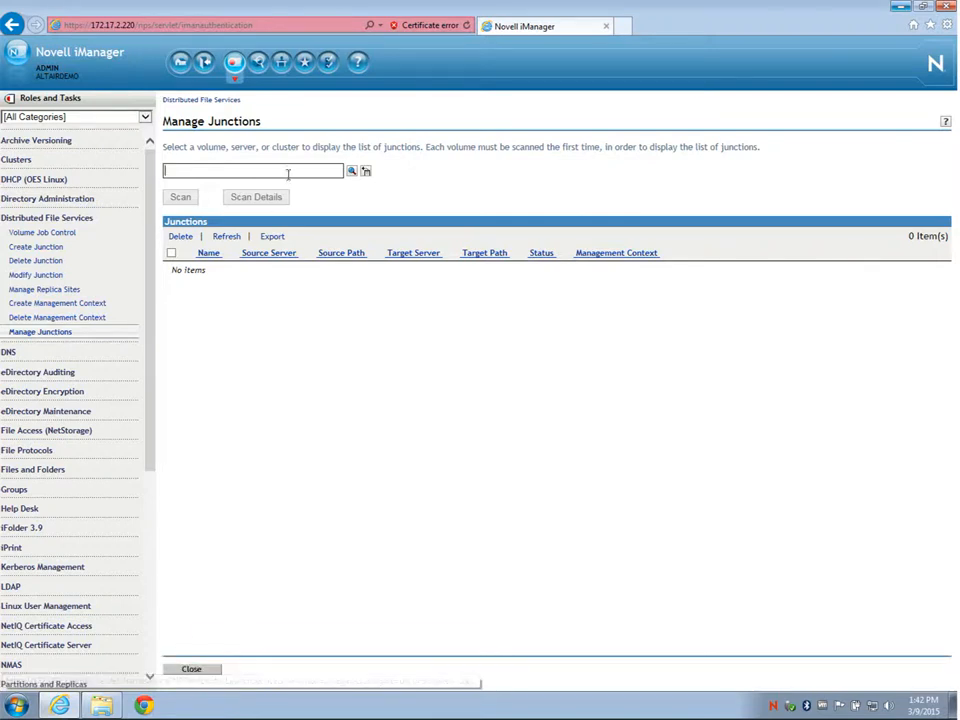
# Step: In Manage Junctions, select volume oes2015-220_DATA32.system and scan it for junctions
pyautogui.click(362, 173)
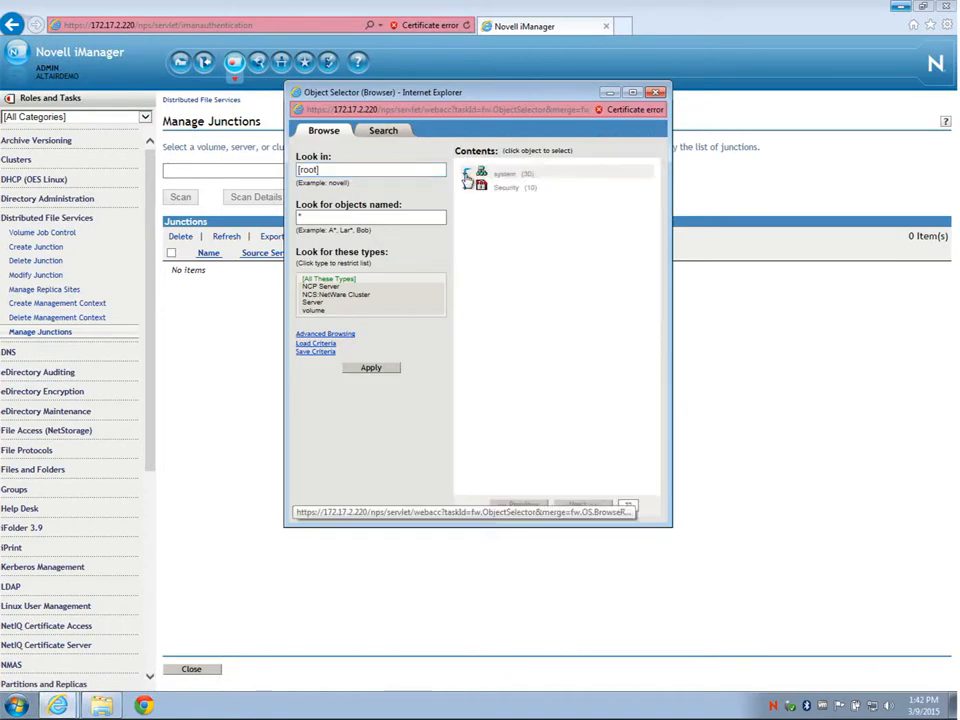
pyautogui.click(466, 178)
pyautogui.click(519, 190)
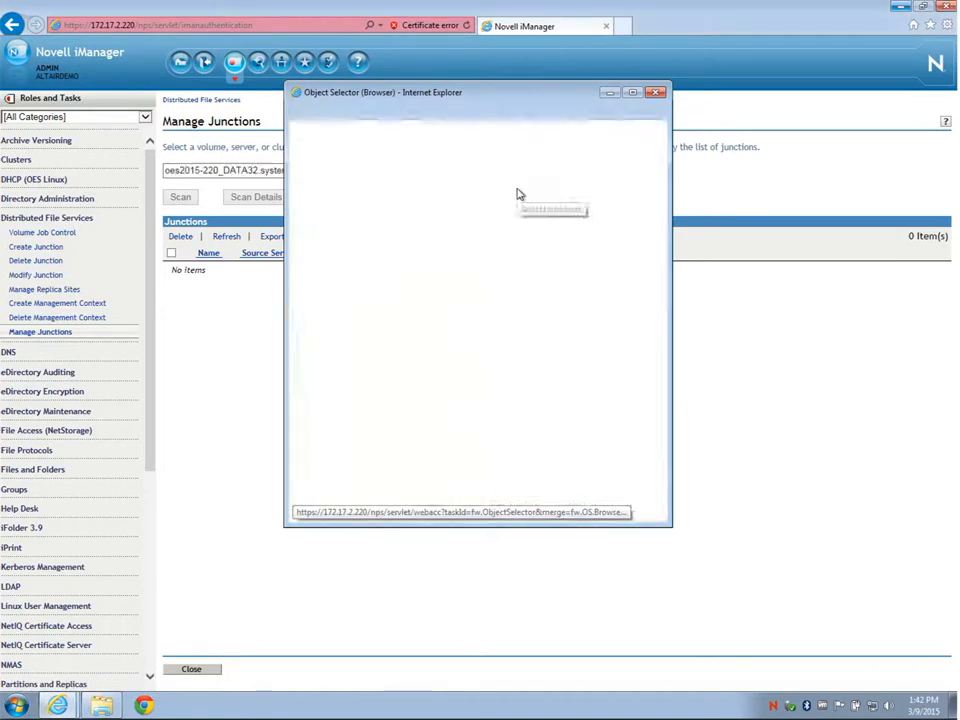
pyautogui.click(180, 198)
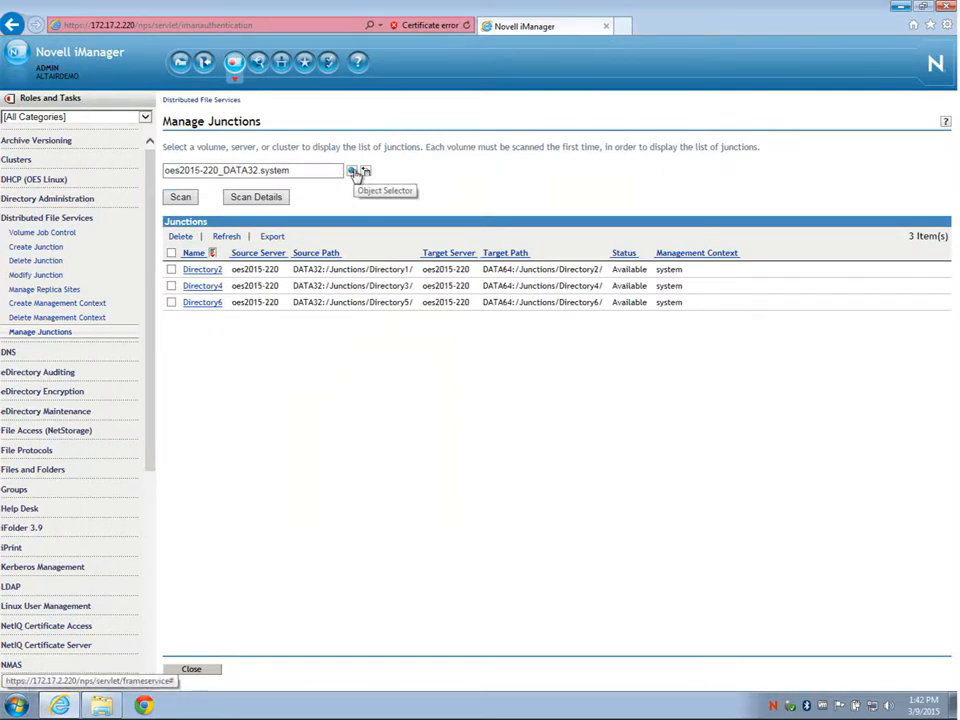
# Step: List the junctions on volume oes2015-220_DATA64.system and open its scan details
pyautogui.click(354, 172)
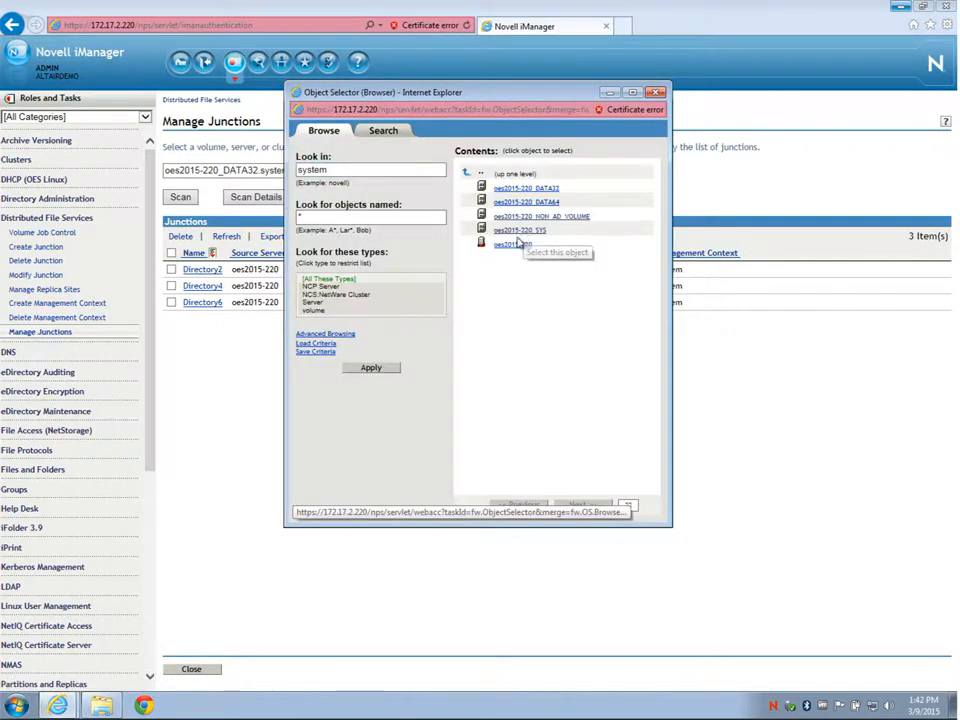
pyautogui.click(522, 205)
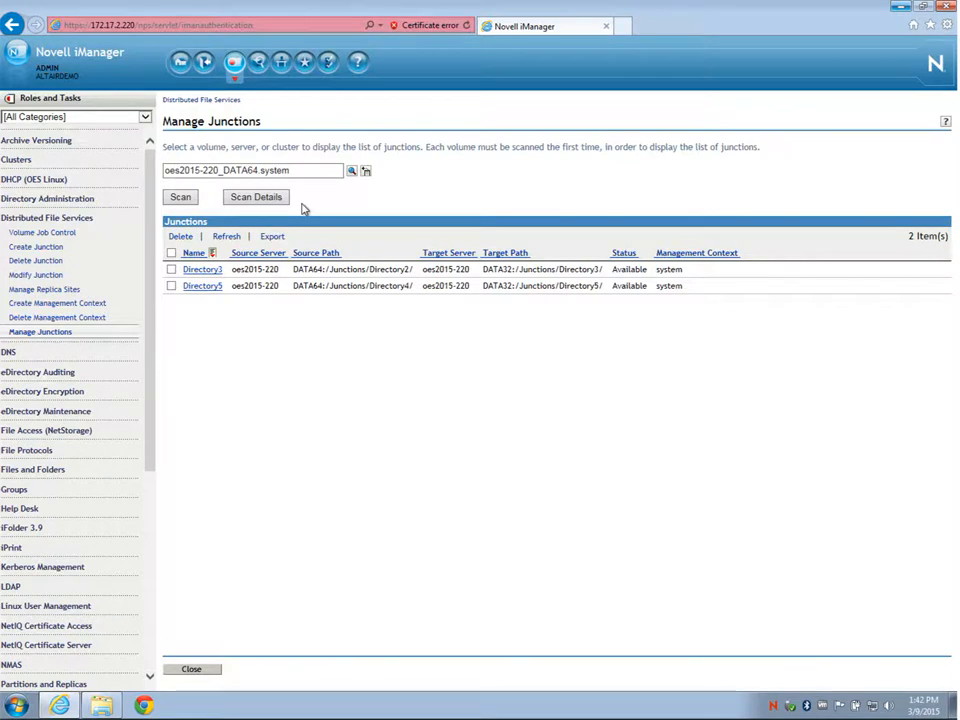
pyautogui.click(256, 199)
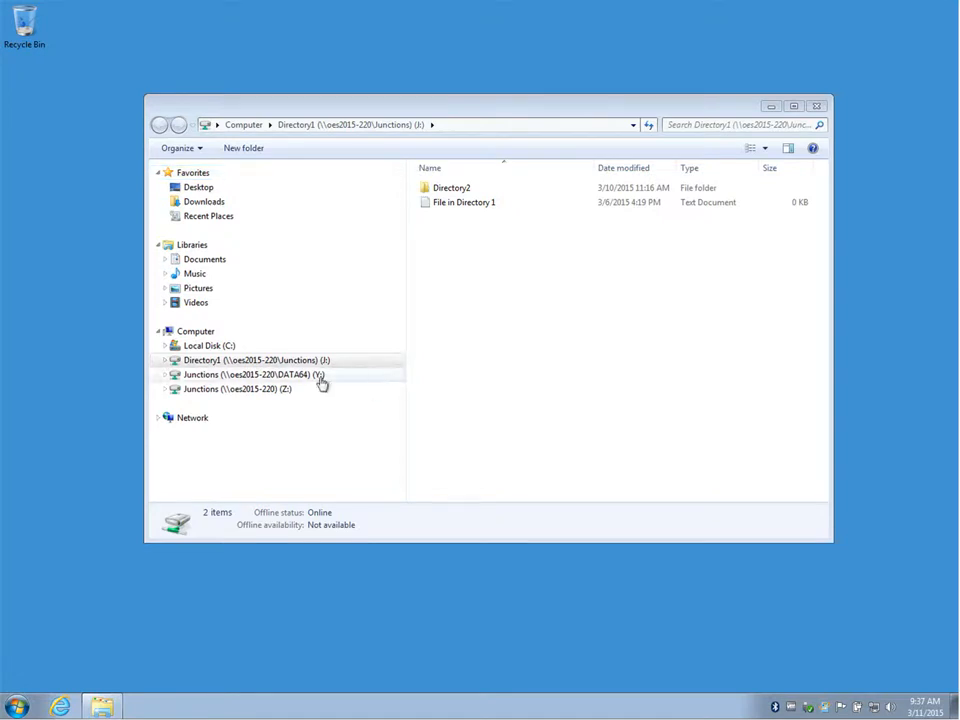
# Step: In Windows Explorer, expand the Z: and Y: Junctions drives and try to open the nested J: folders from Directory2 down to Directory7
pyautogui.click(164, 389)
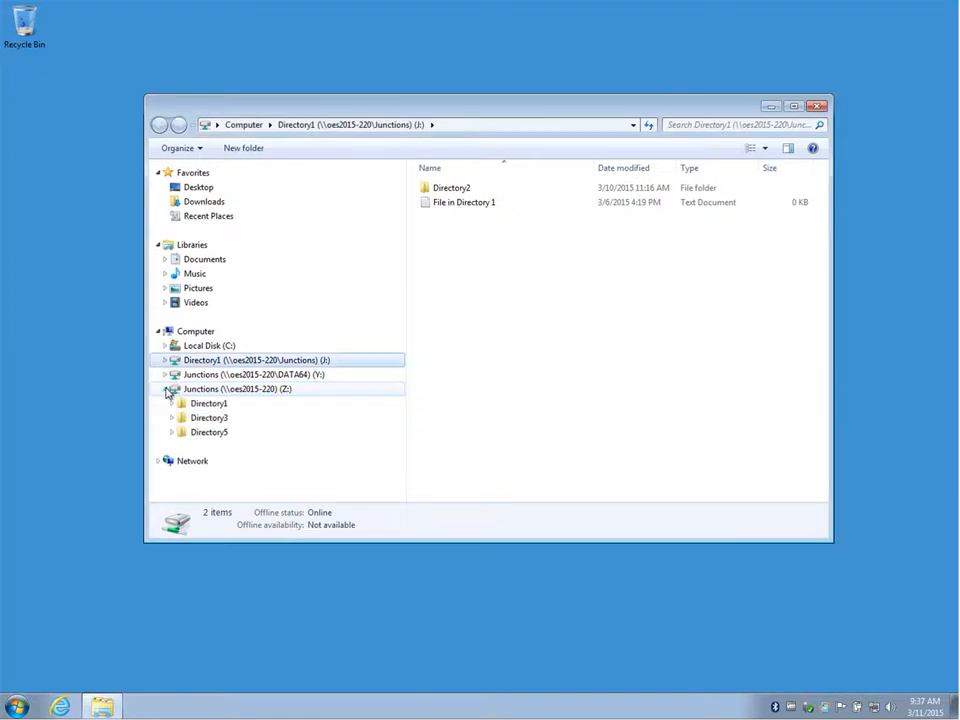
pyautogui.click(165, 375)
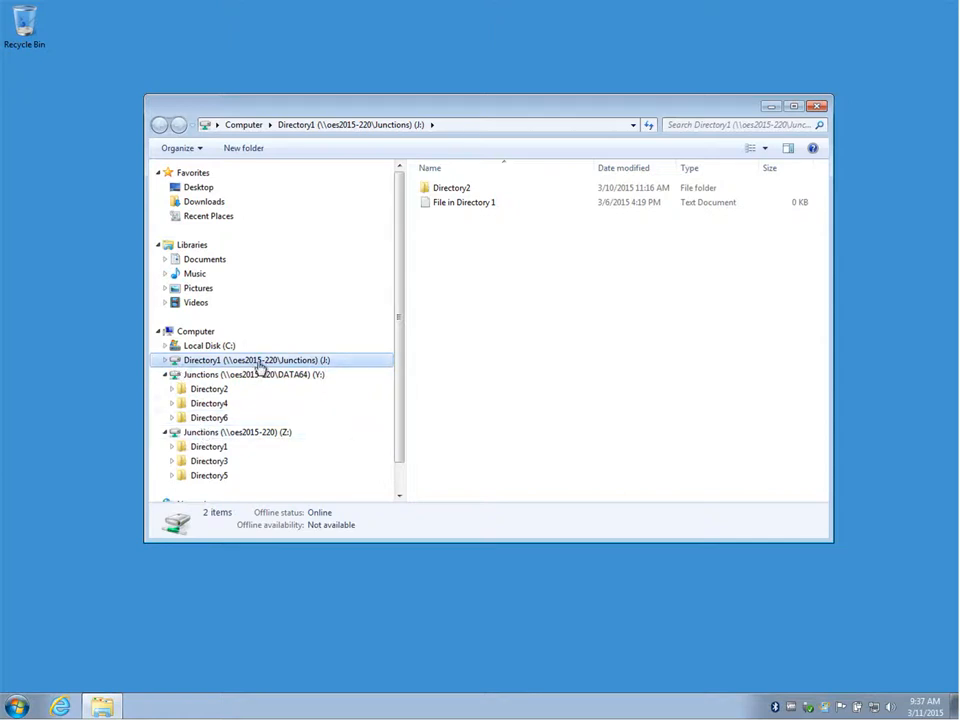
pyautogui.doubleClick(452, 192)
pyautogui.doubleClick(452, 190)
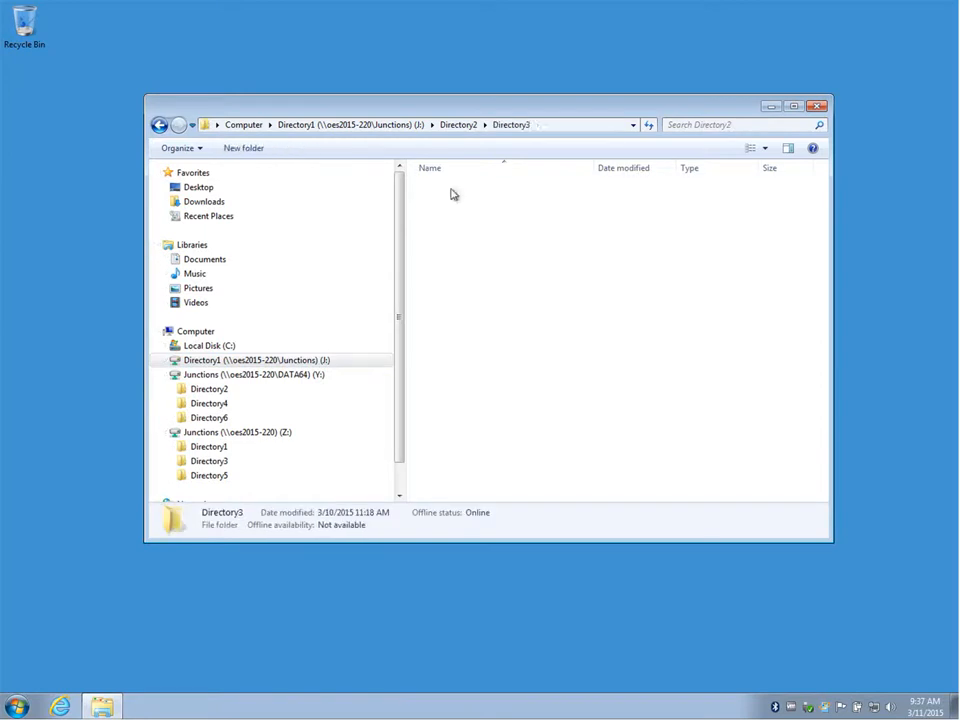
pyautogui.click(452, 190)
pyautogui.doubleClick(452, 190)
pyautogui.click(452, 190)
pyautogui.doubleClick(452, 190)
pyautogui.doubleClick(452, 190)
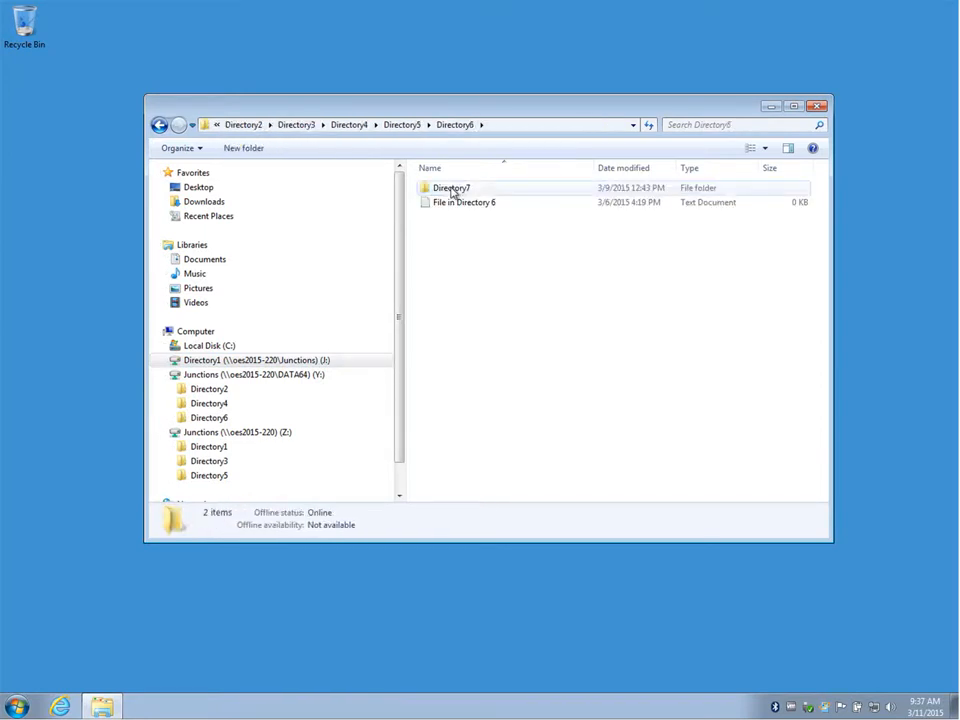
pyautogui.doubleClick(452, 190)
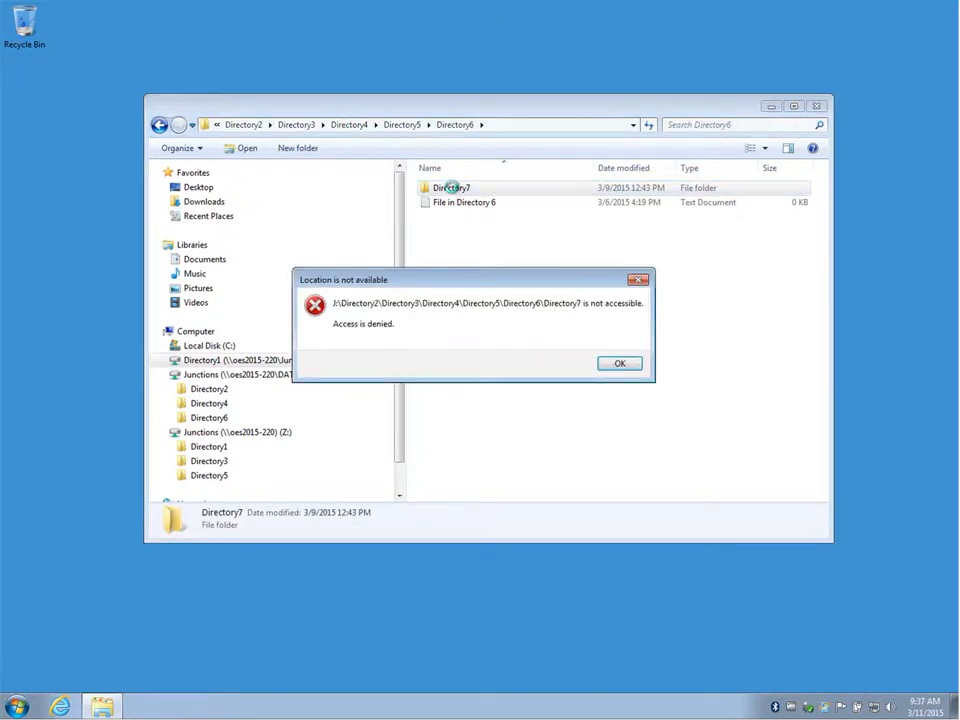